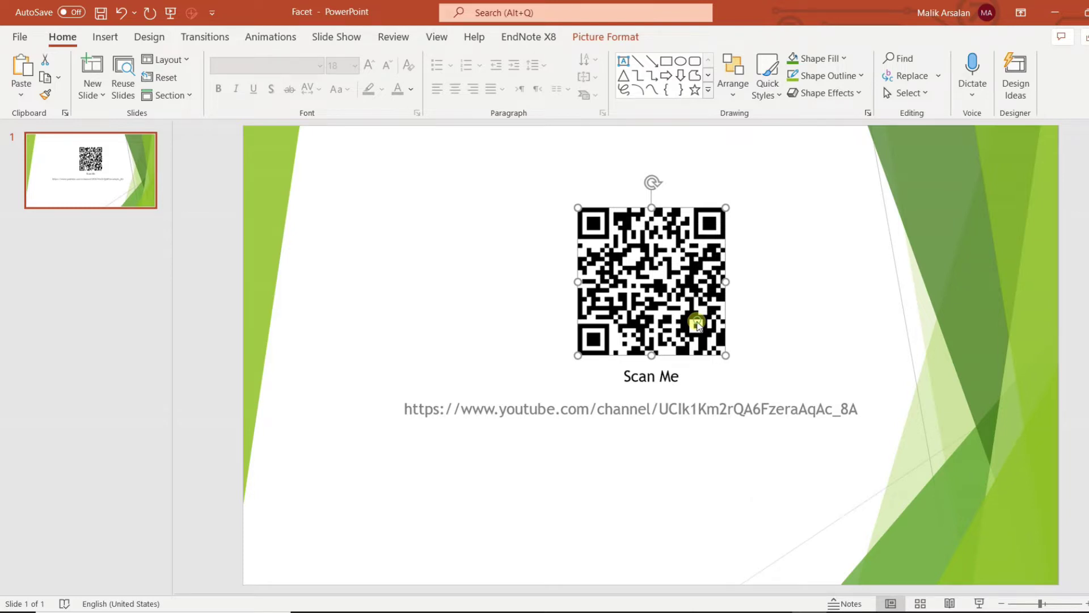
Delete the QR code image and its 'Scan Me' caption from the slide.
key("Delete")
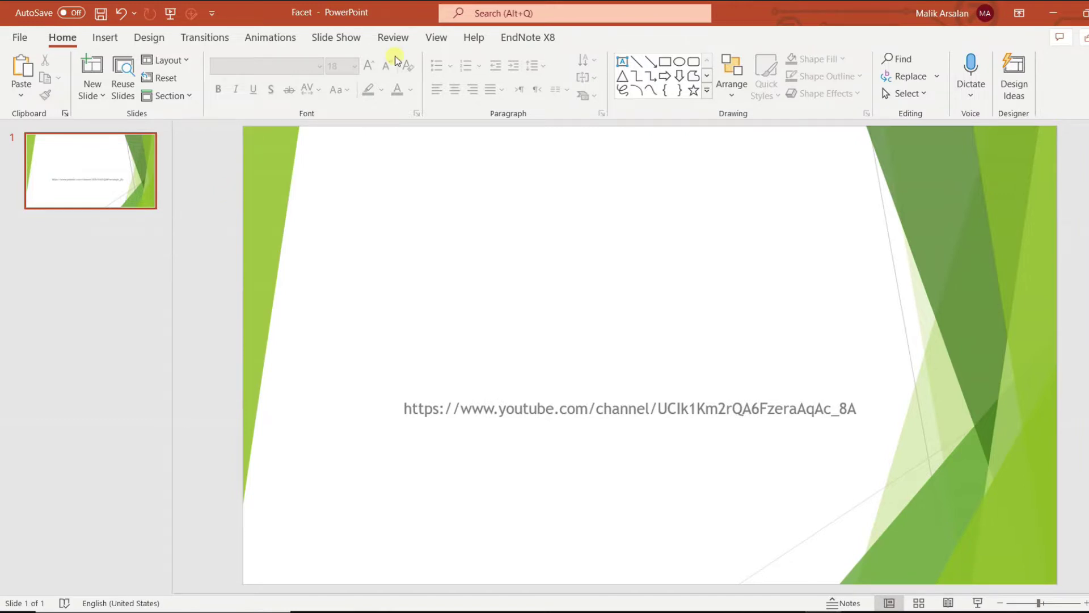
Search the Office add-in store for 'qr' to list QR4Office and similar generators.
left_click(105, 38)
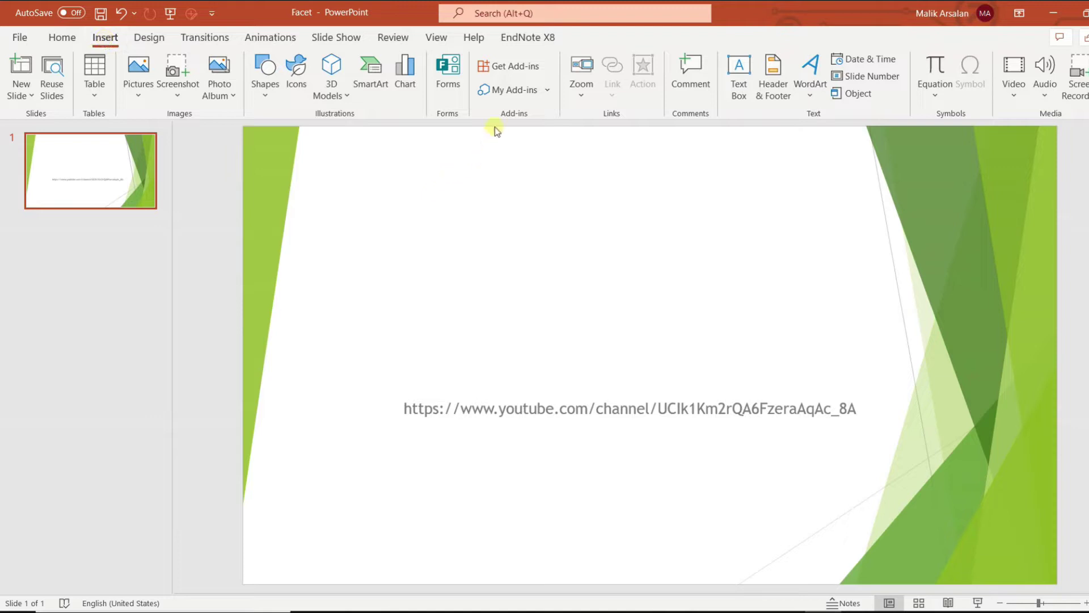
left_click(514, 89)
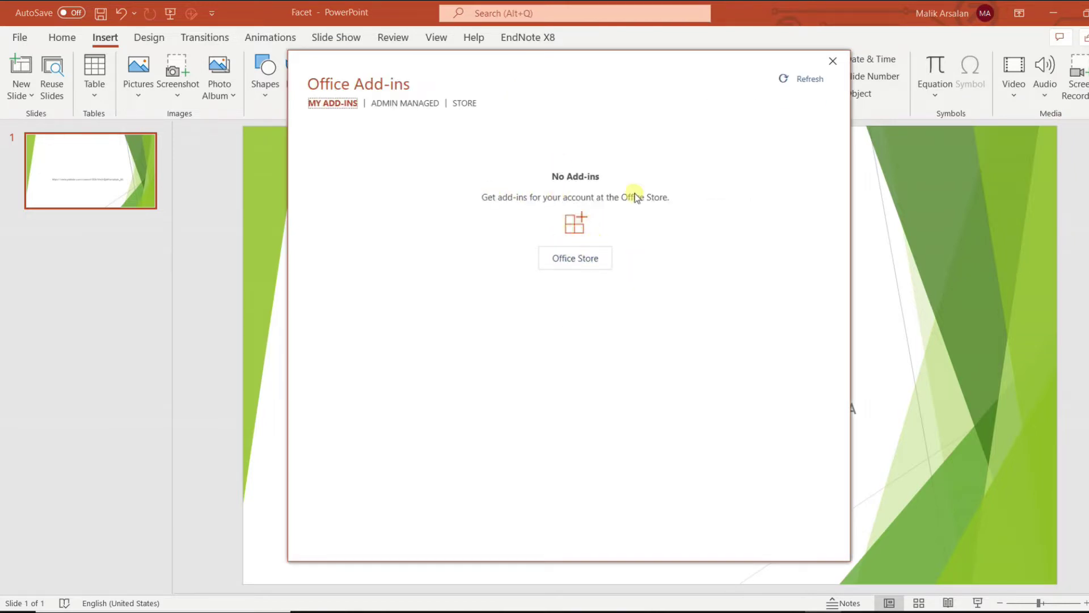
left_click(830, 65)
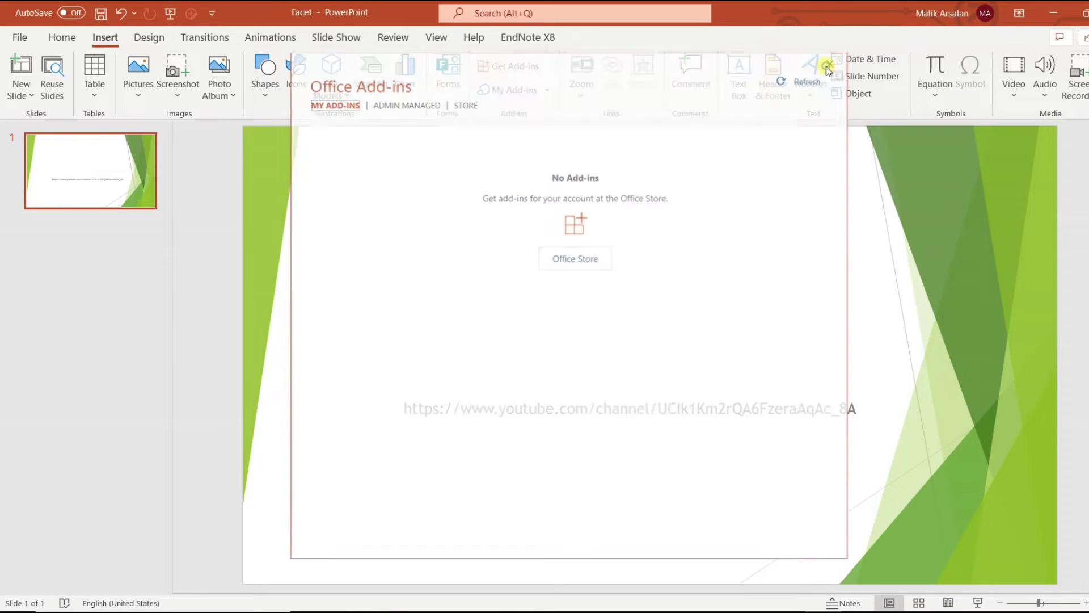
left_click(514, 68)
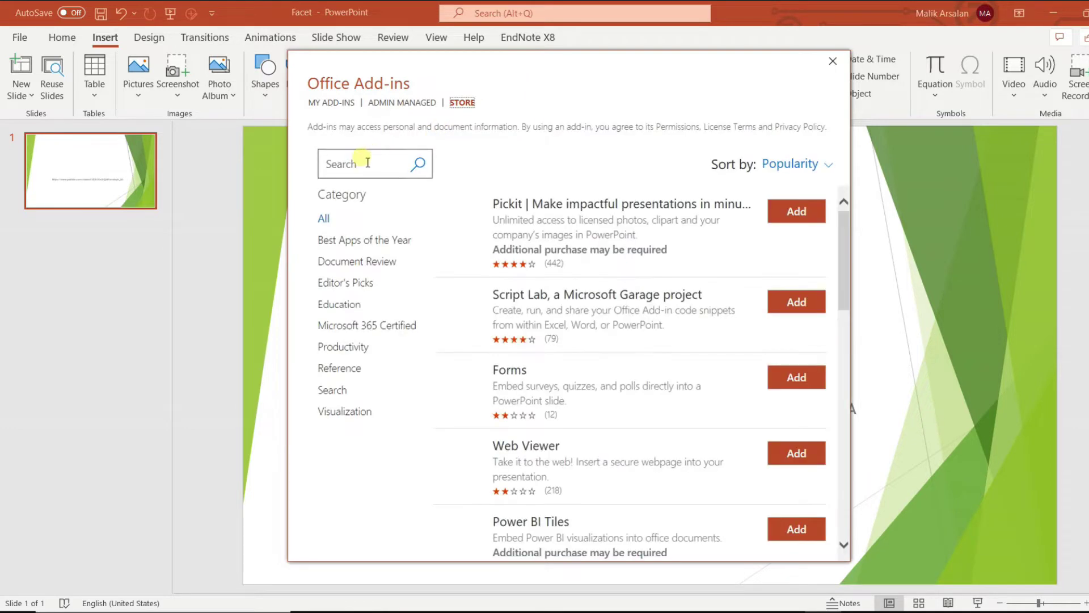
left_click(366, 162)
type("qr")
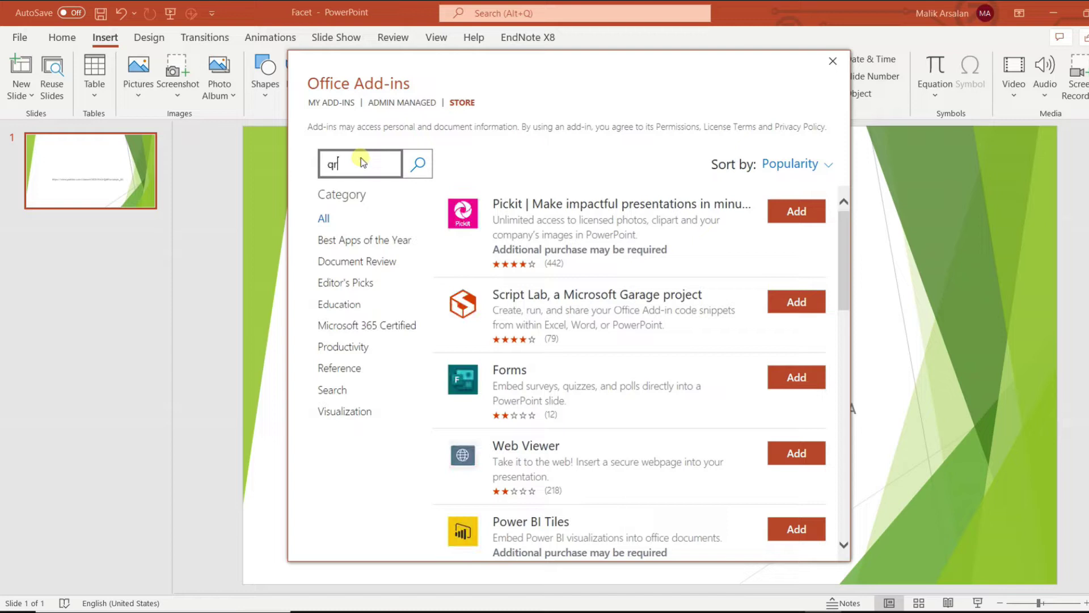
key("Return")
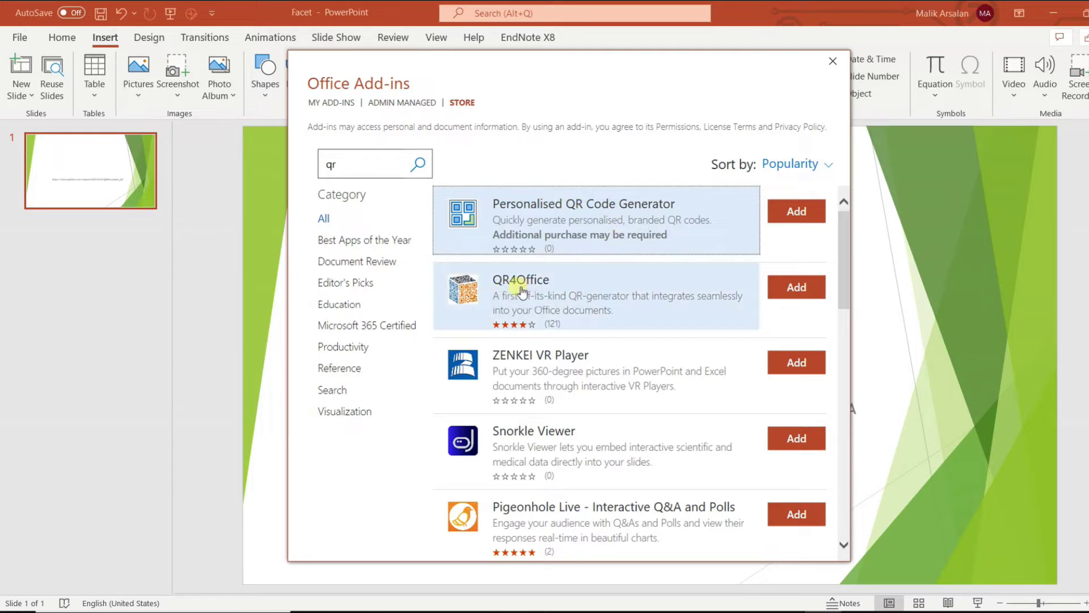
Install QR4Office, accepting its license, and relaunch it from My Add-ins beside the slide.
left_click(796, 289)
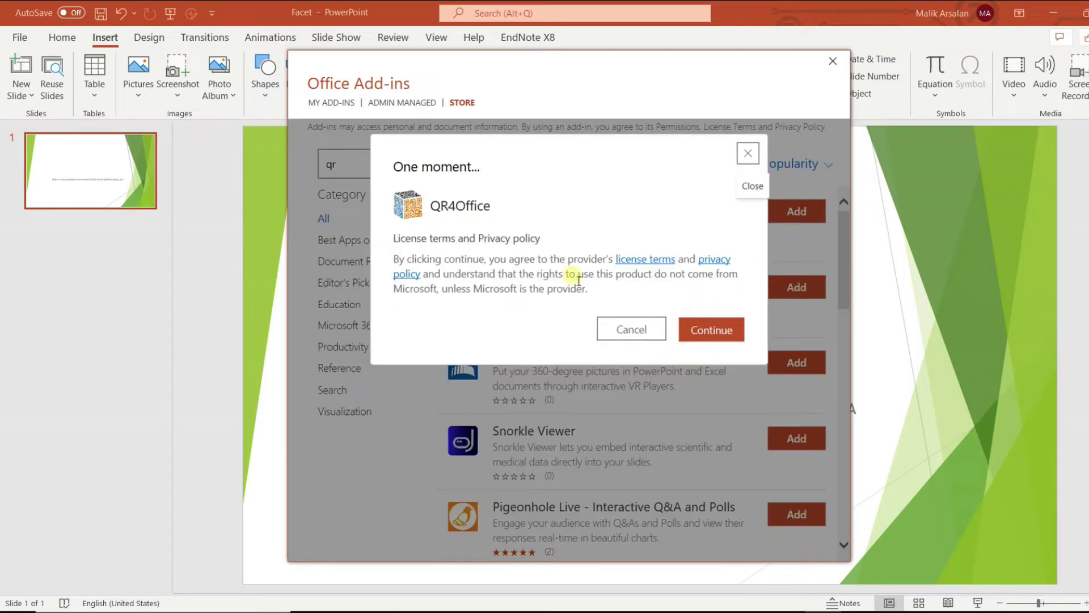
left_click(712, 331)
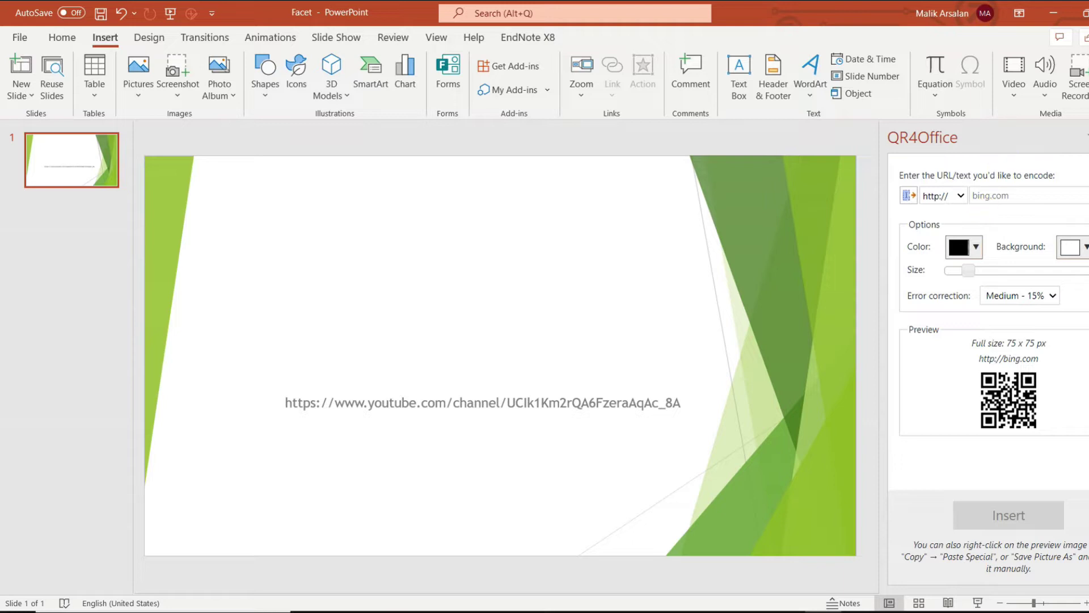
left_click(1083, 137)
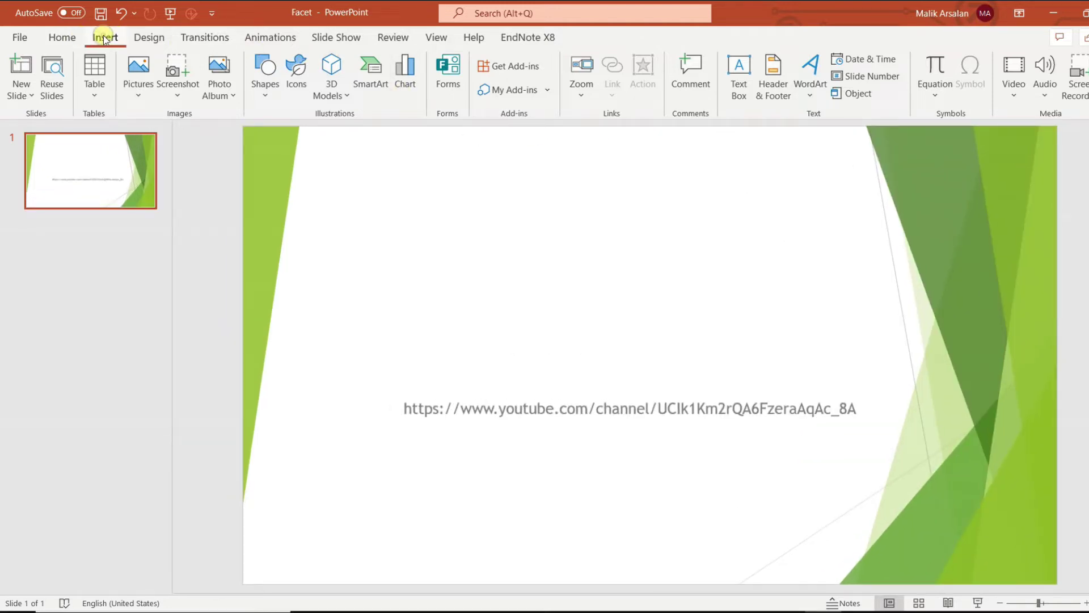
left_click(512, 90)
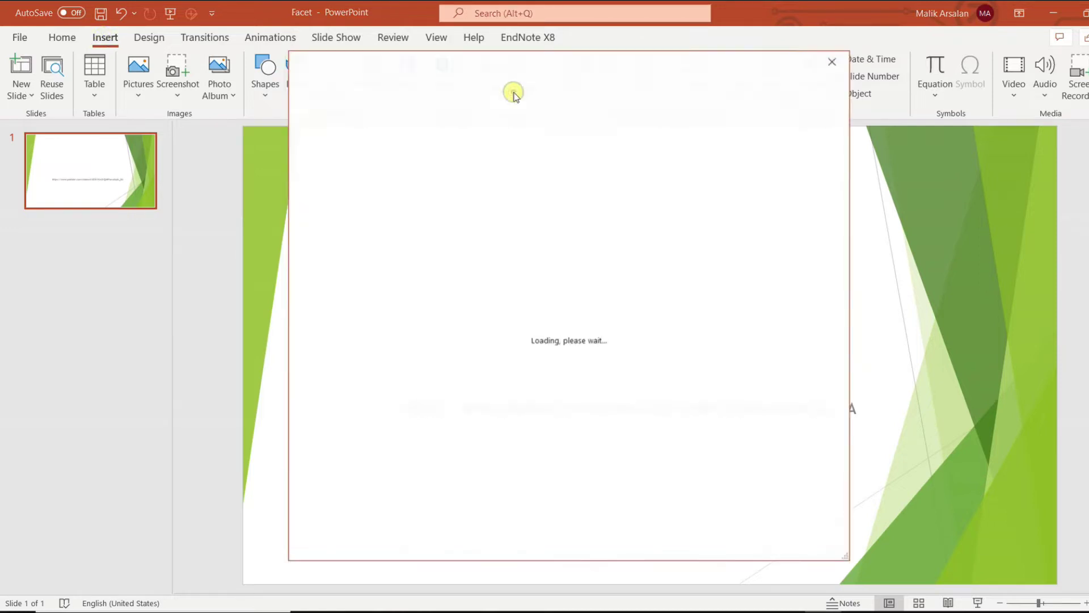
left_click(366, 145)
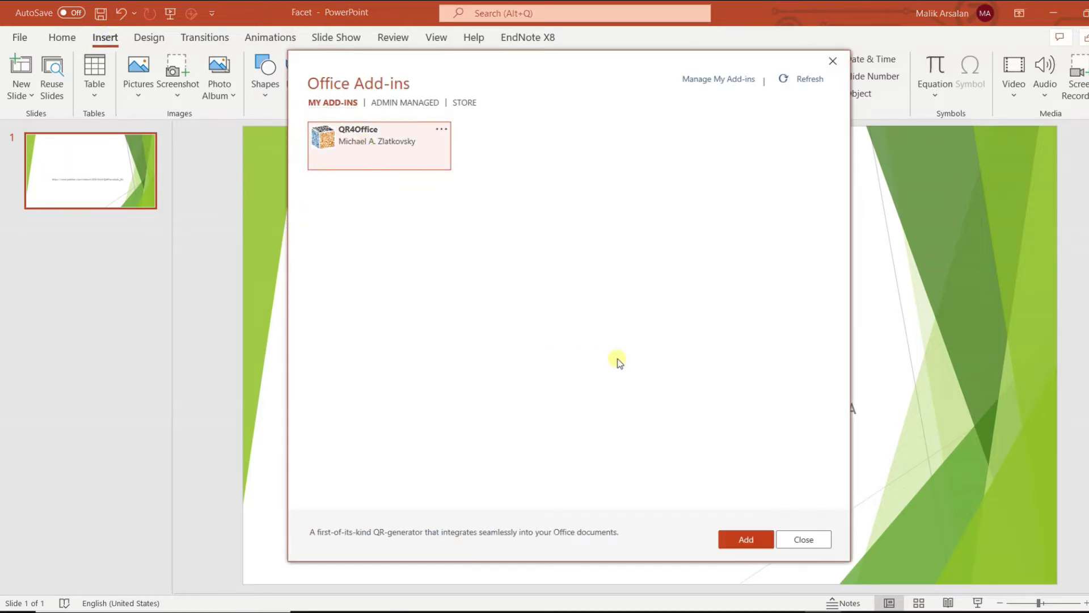
left_click(746, 540)
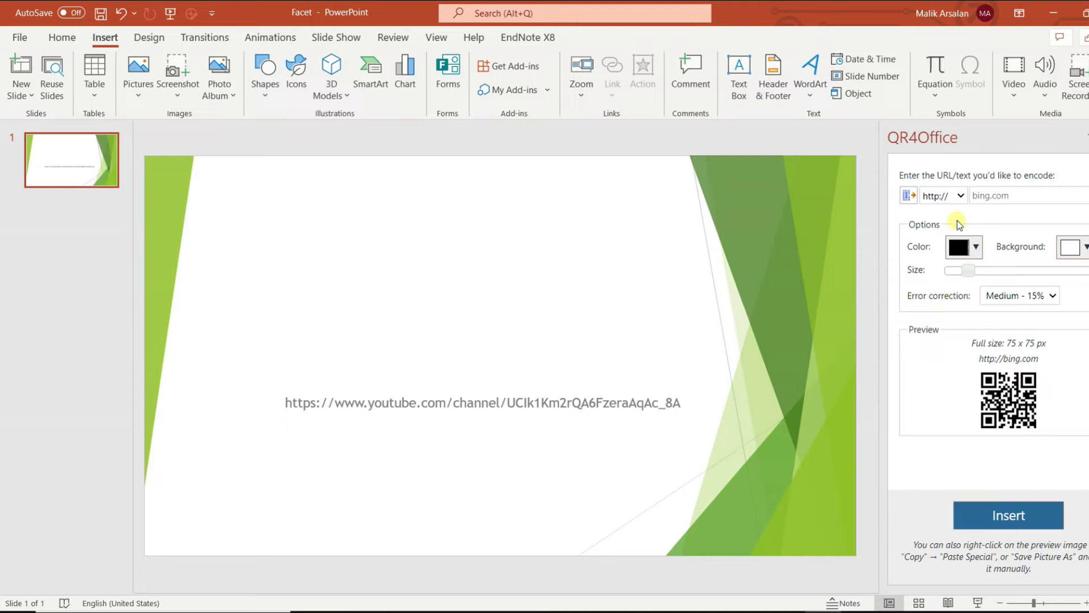
left_click_drag(901, 176, 1023, 176)
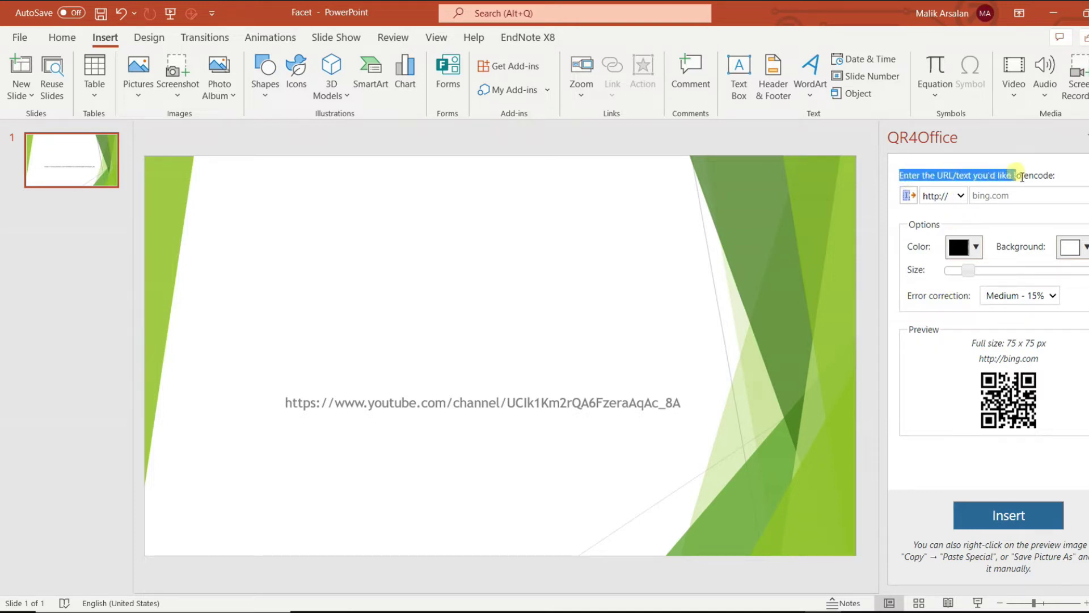
left_click(945, 195)
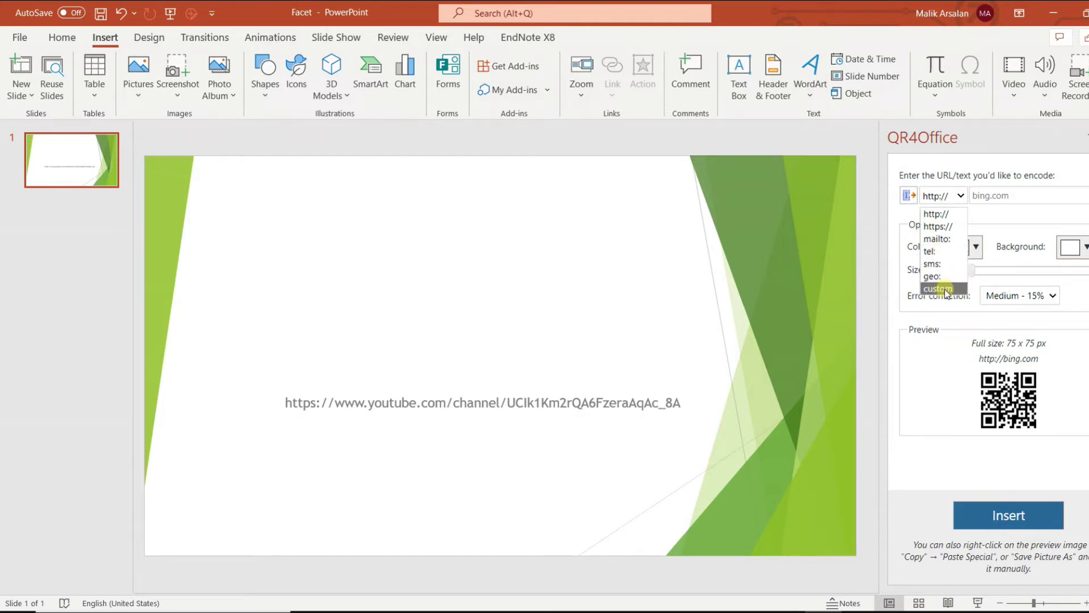
left_click(939, 227)
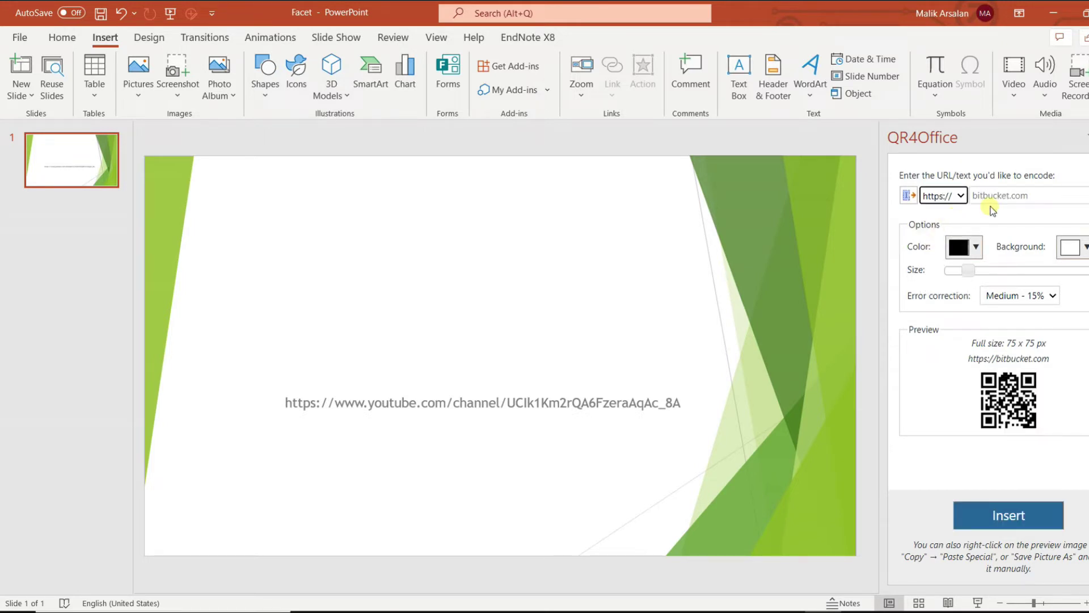
Copy the YouTube channel URL from the slide into QR4Office's address field.
left_click(991, 197)
left_click(418, 403)
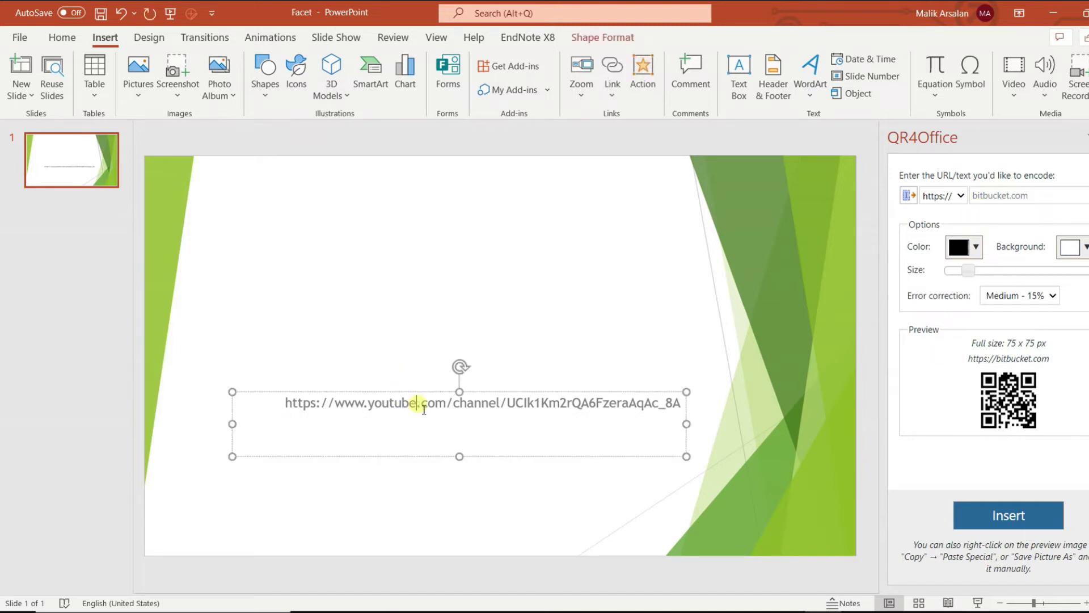
triple_click(419, 405)
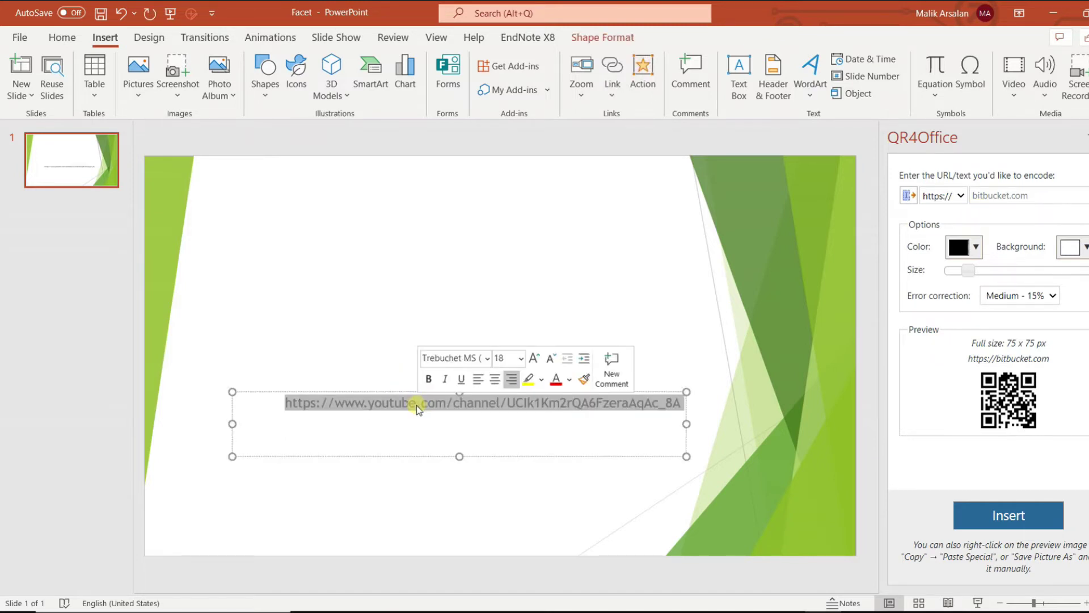
left_click(341, 405)
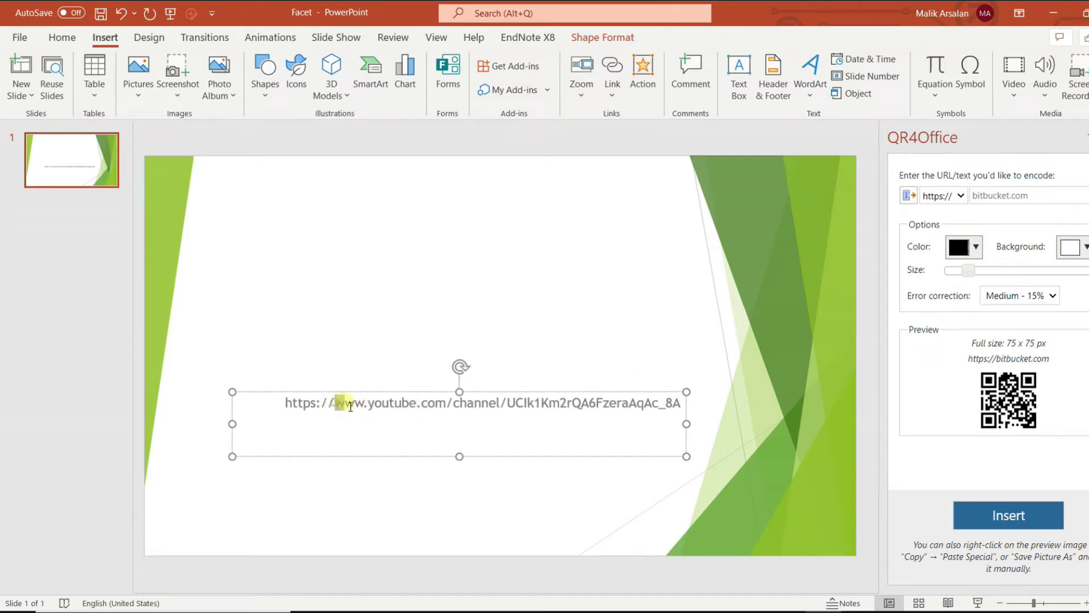
left_click_drag(341, 406, 681, 406)
right_click(651, 404)
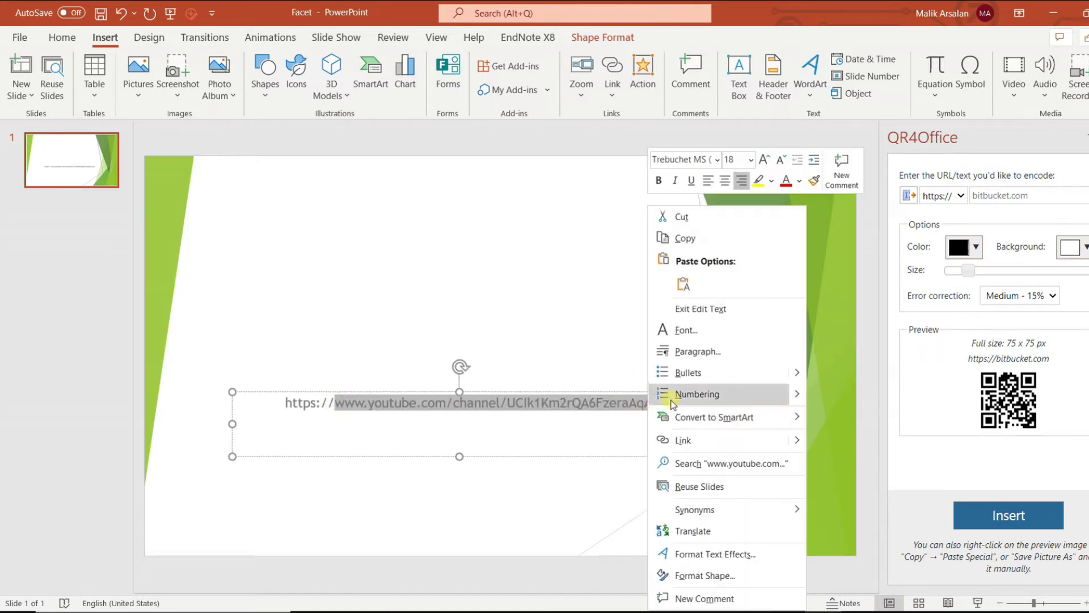
left_click(685, 239)
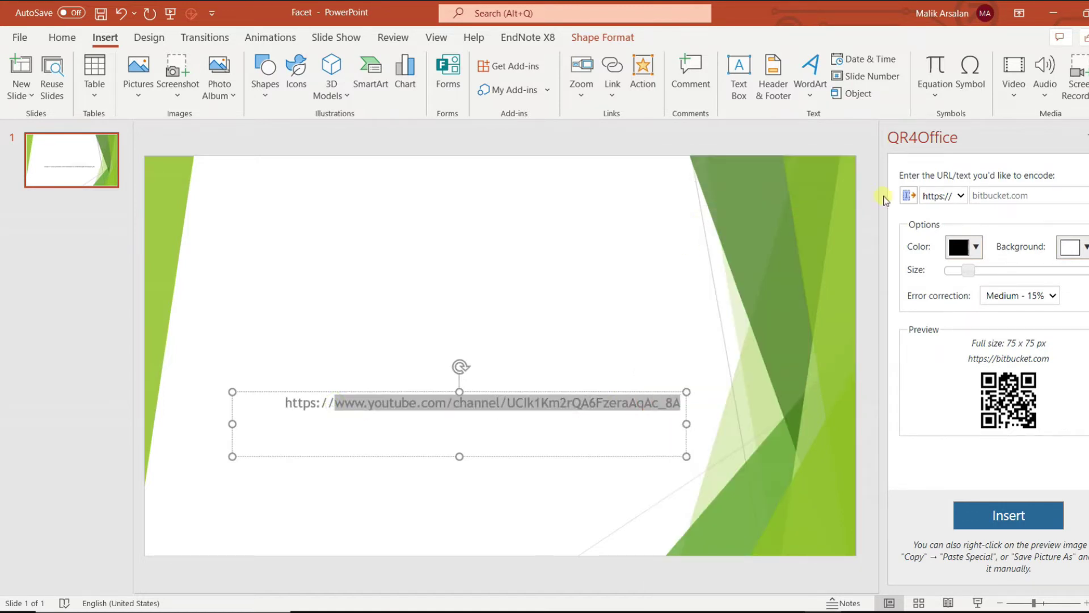
left_click(1043, 195)
right_click(1004, 196)
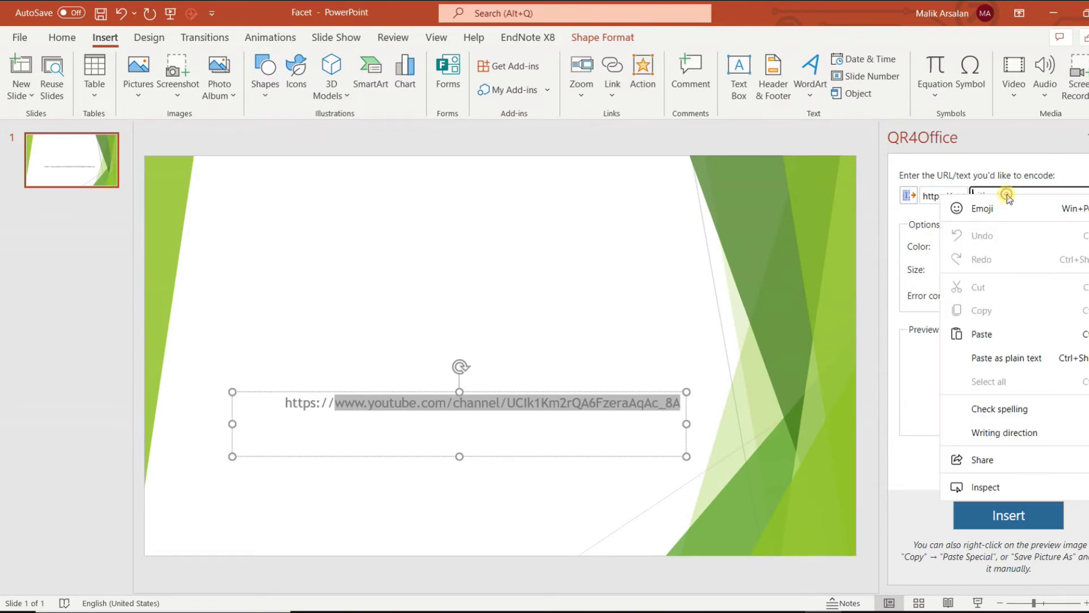
left_click(987, 303)
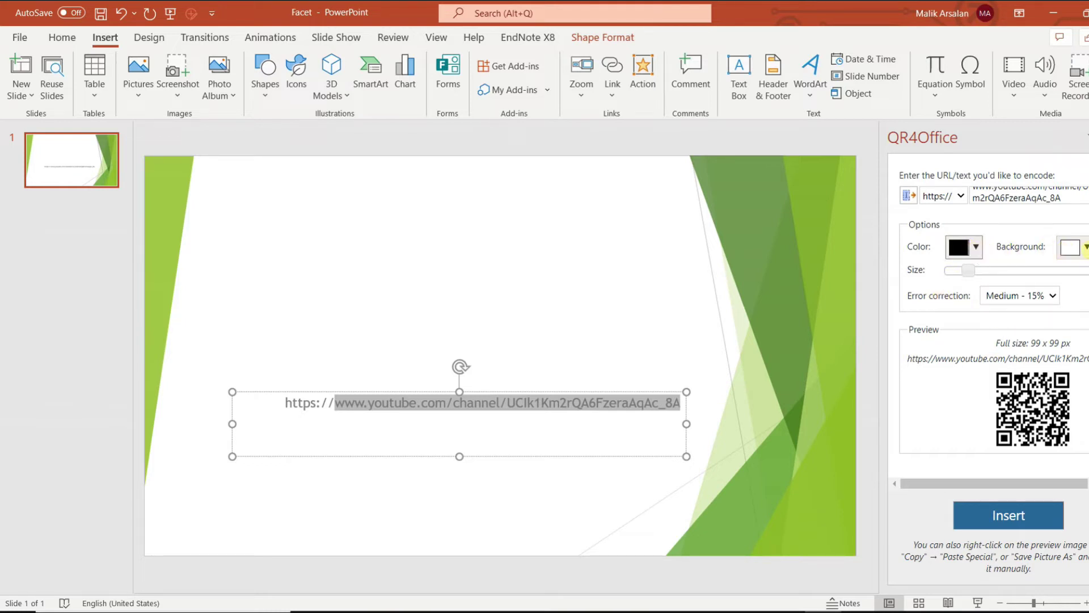
Set black-on-white colours, keep Medium - 15% error correction, and insert the QR code.
left_click(974, 247)
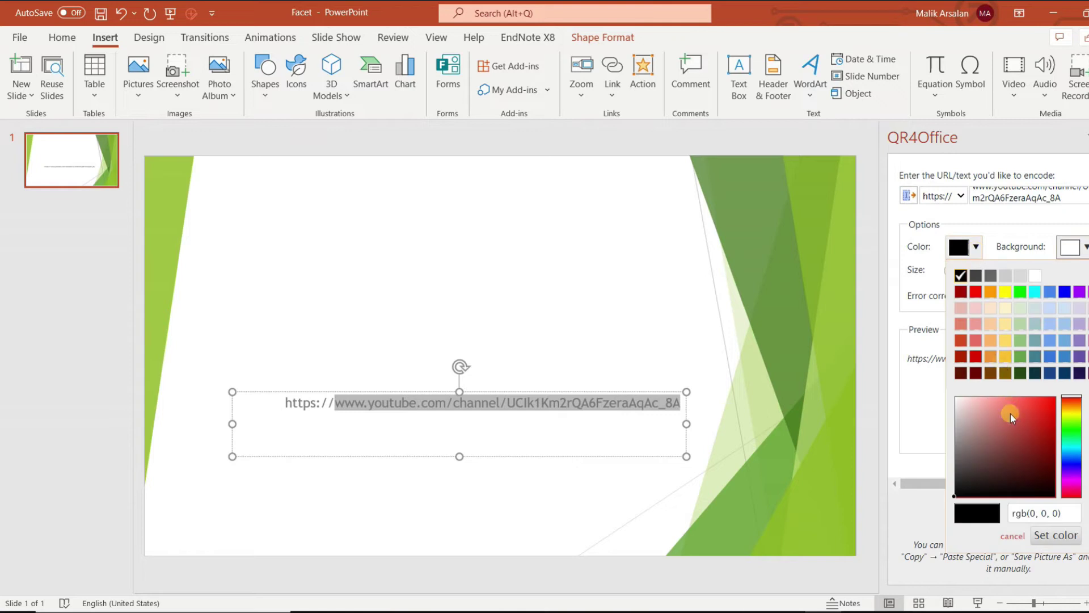
left_click(1086, 247)
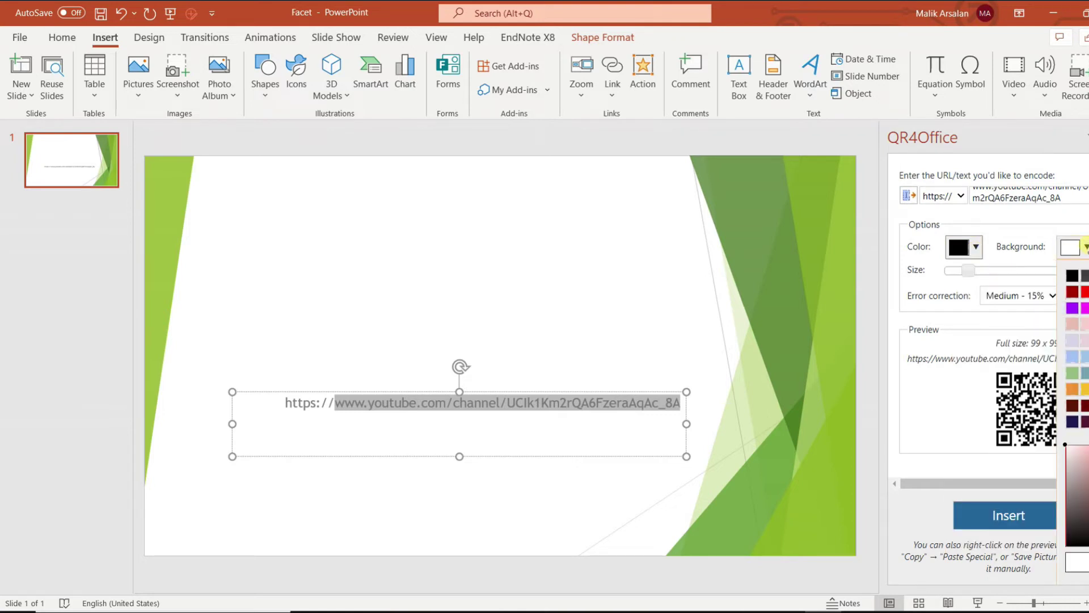
left_click(1056, 315)
left_click(1021, 295)
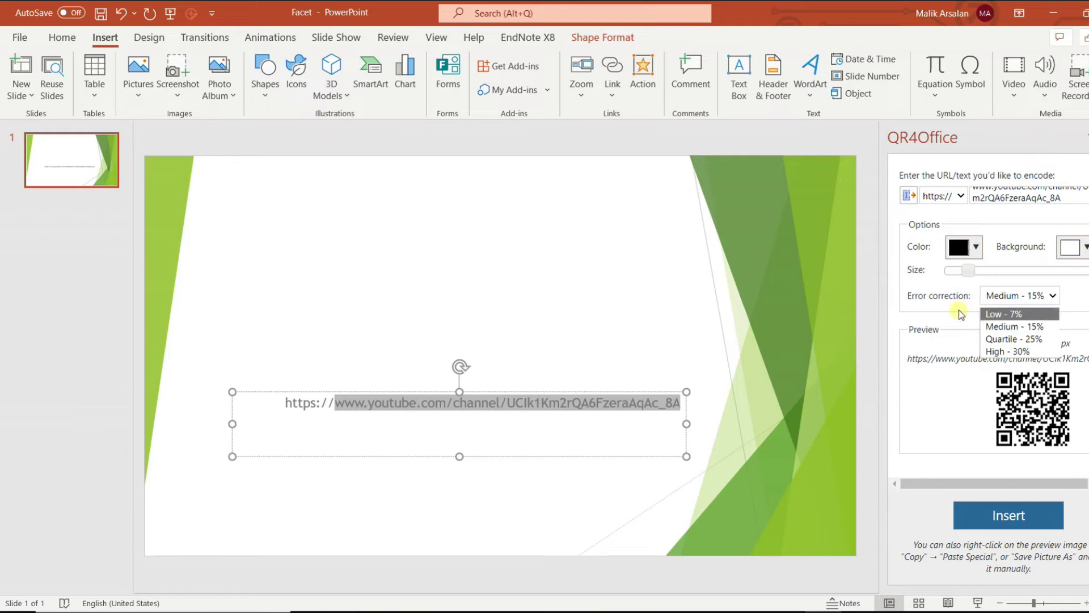
left_click(984, 328)
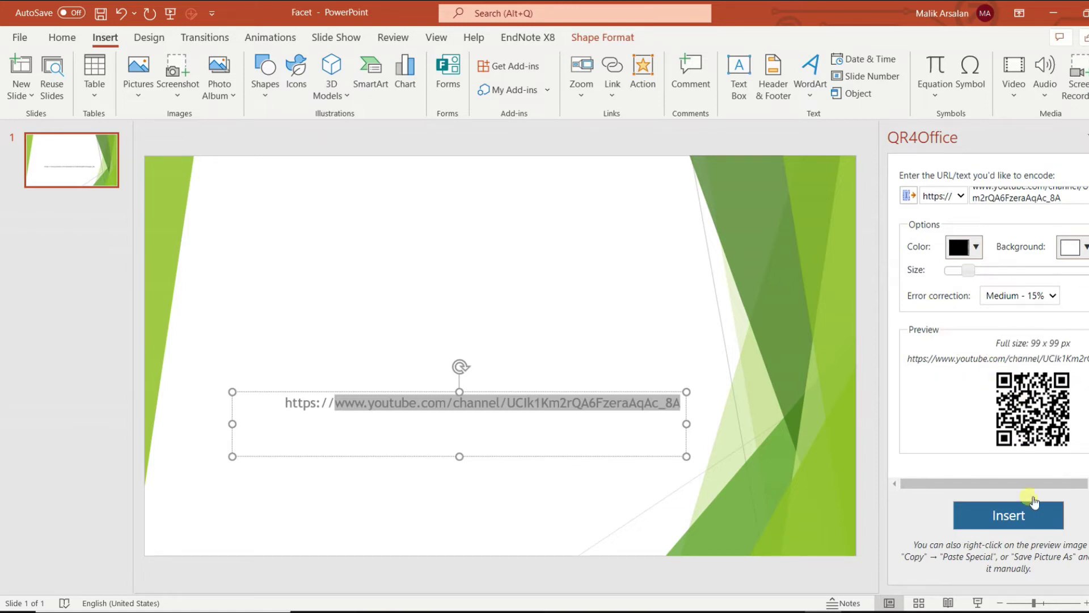
left_click(1009, 515)
Insert the QR code, then resize it to 231 px and insert the larger version.
left_click(715, 362)
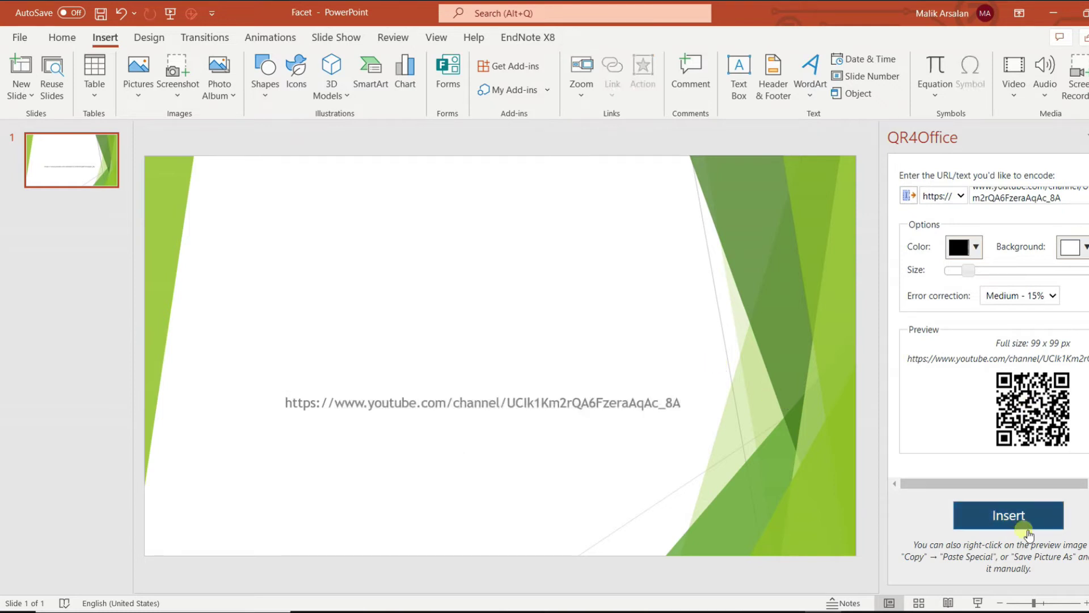
left_click(1008, 516)
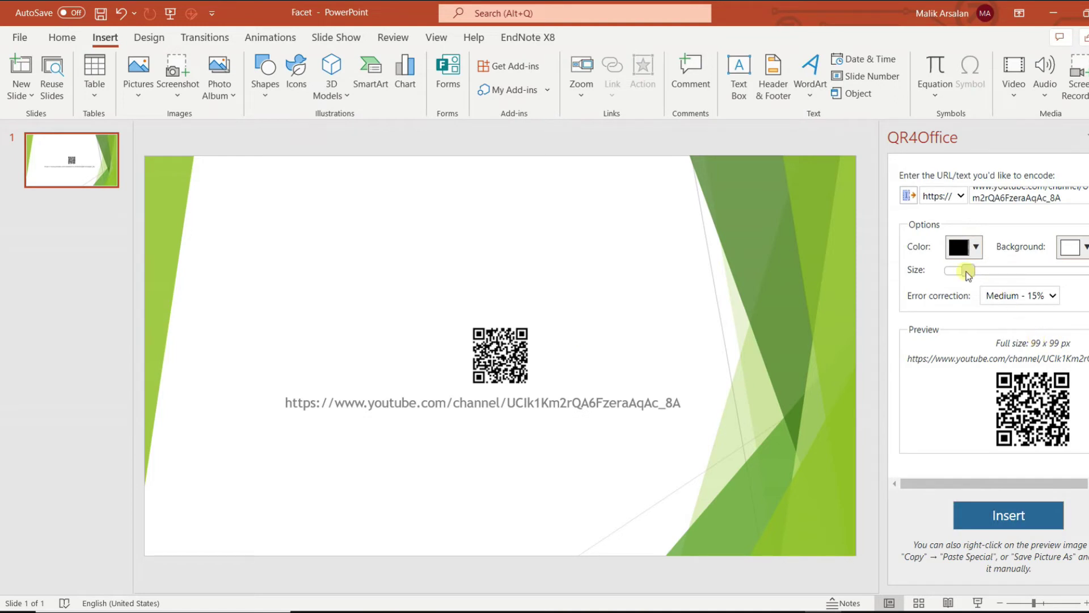
left_click_drag(966, 271, 1008, 273)
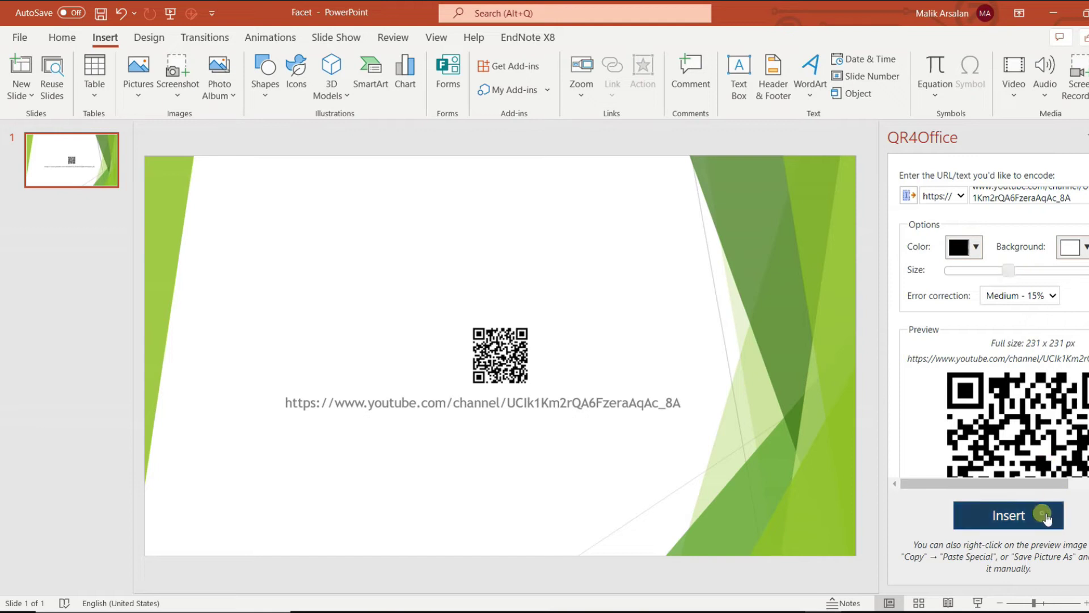
left_click(1008, 515)
Move the large QR aside, delete the small QR, and close QR4Office.
left_click_drag(552, 394, 392, 306)
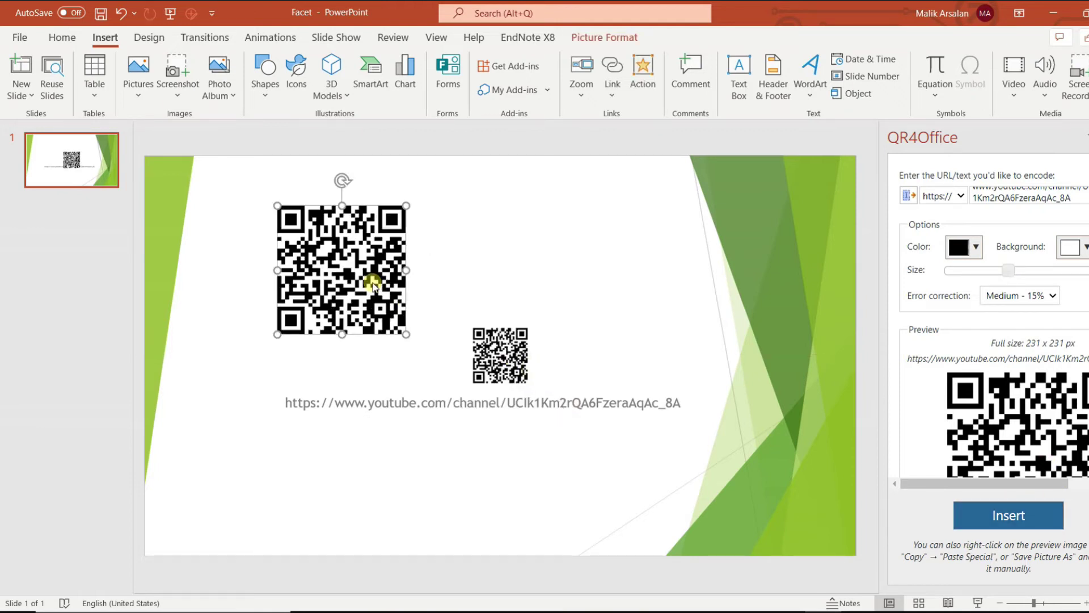
left_click(511, 353)
key("Delete")
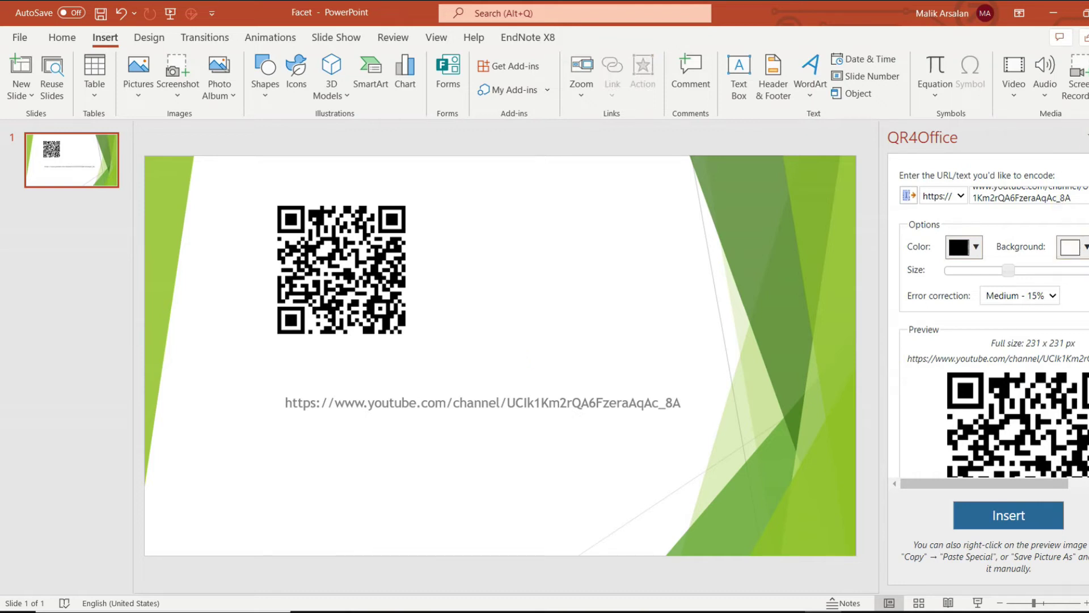
left_click(1080, 137)
Move the large QR code to the centre of the slide above the URL.
left_click(502, 272)
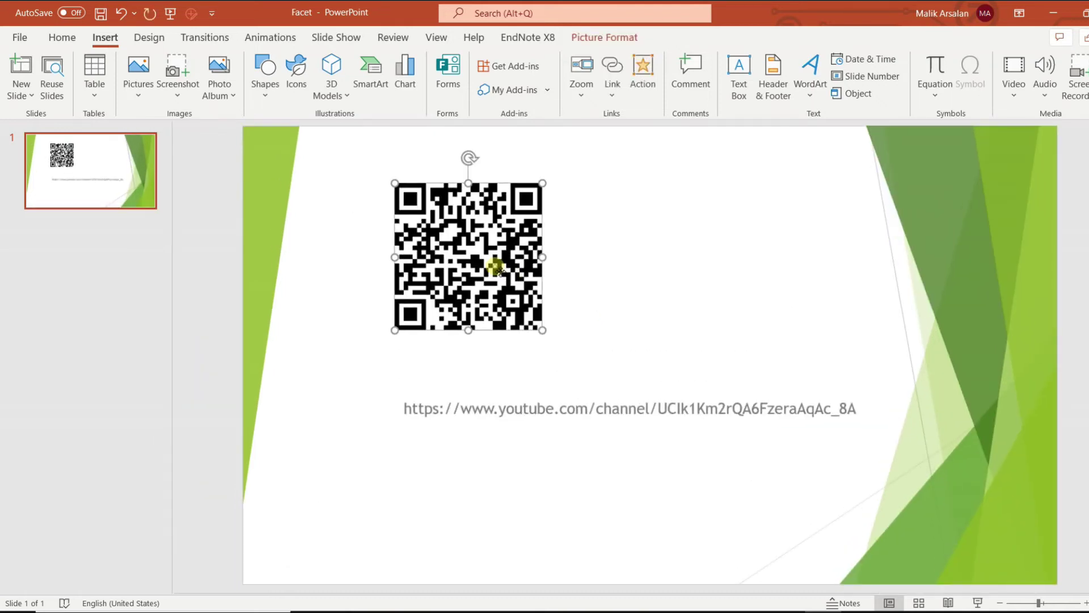
left_click_drag(503, 273, 676, 291)
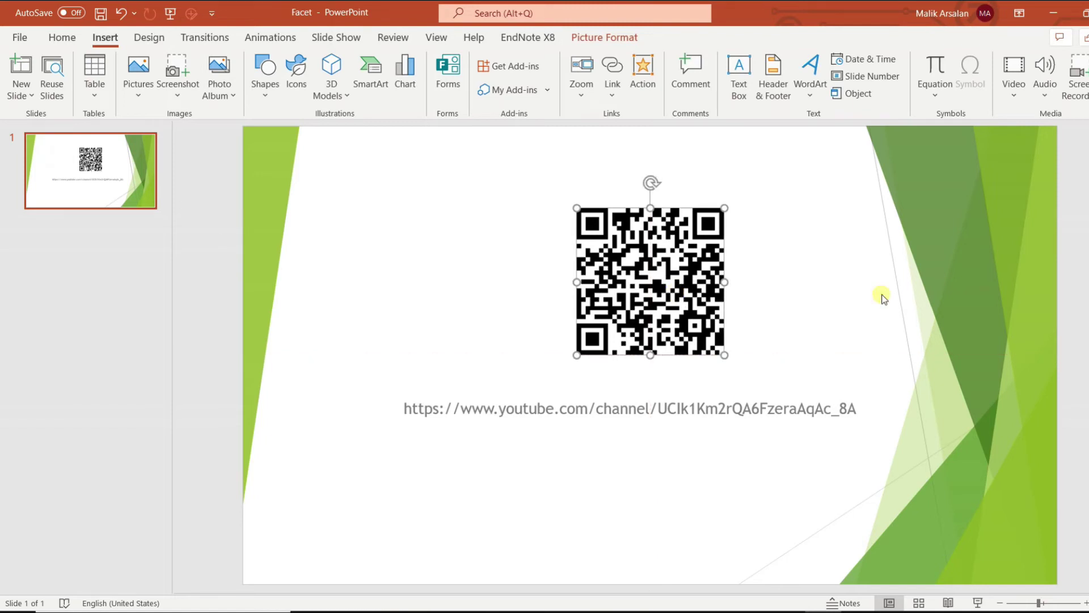
left_click(848, 294)
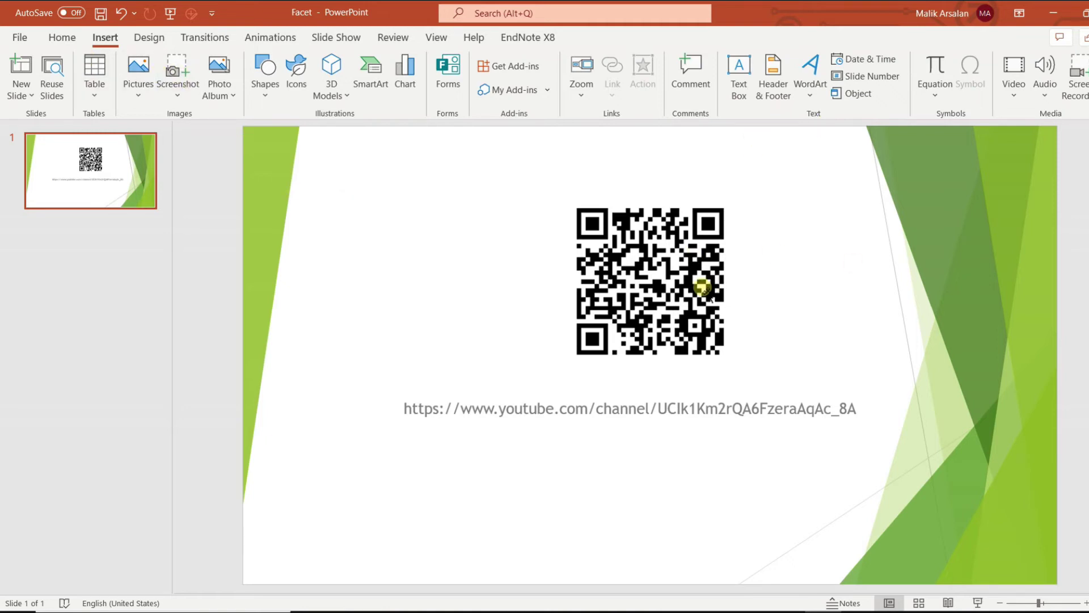
Add a 'Scan Me' text box directly beneath the QR code.
left_click(739, 78)
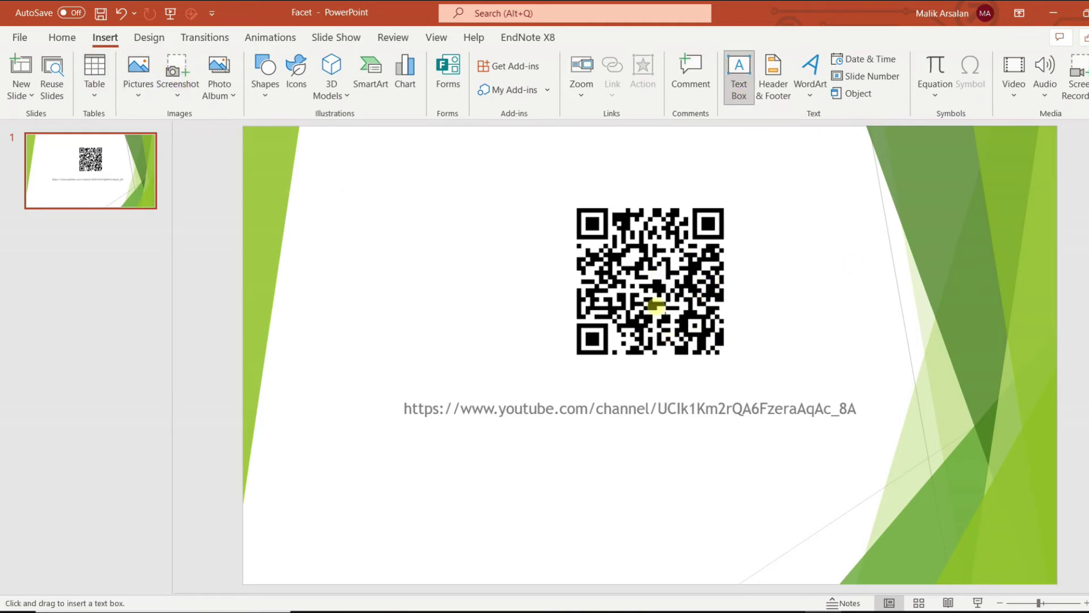
left_click_drag(579, 375, 737, 400)
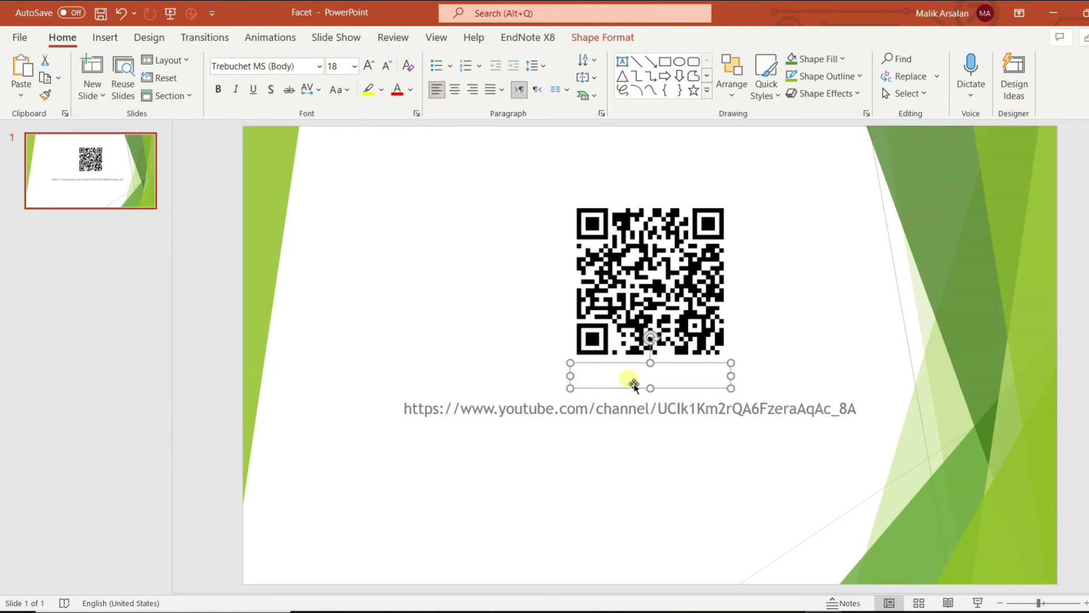
type("Scan Me")
left_click(466, 204)
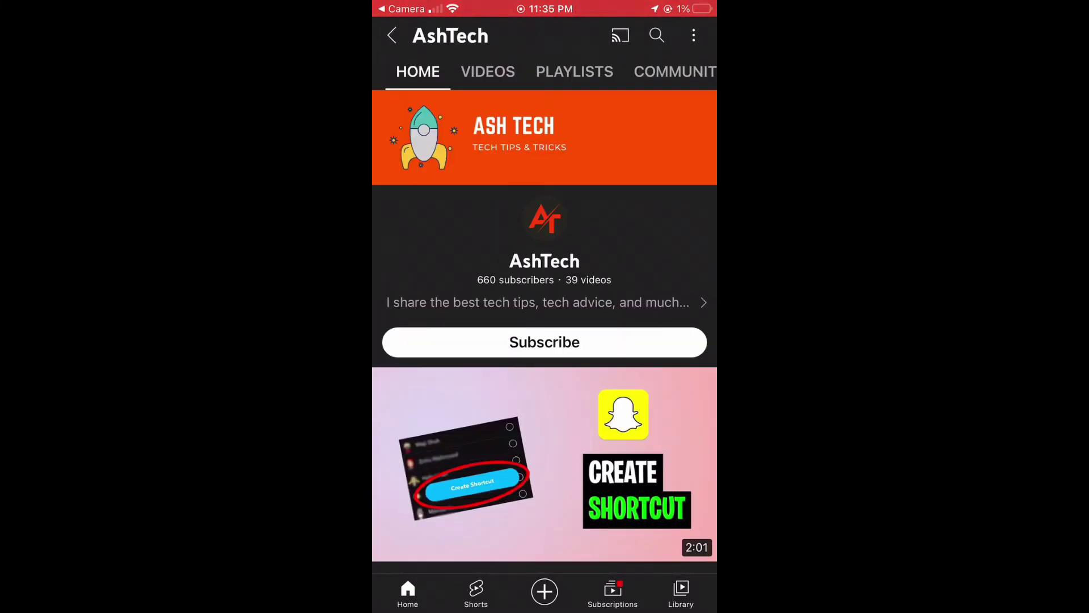
scroll(545, 340, "down", 10)
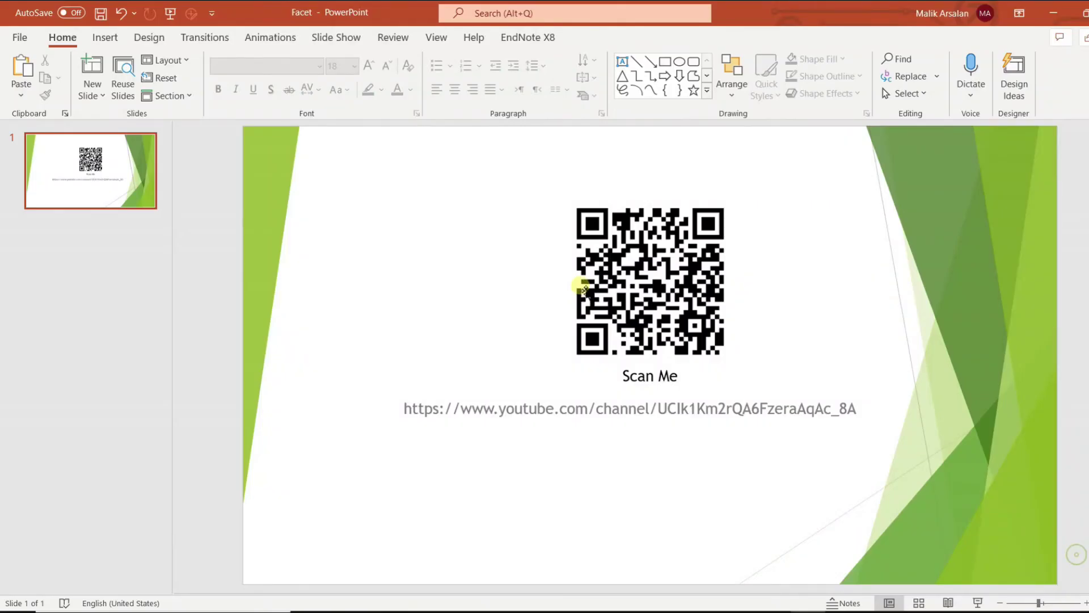
Back on the PowerPoint slide, select the QR code picture.
left_click(632, 283)
Save the QR code as Picture1.png in Pictures and copy it to the clipboard.
right_click(631, 283)
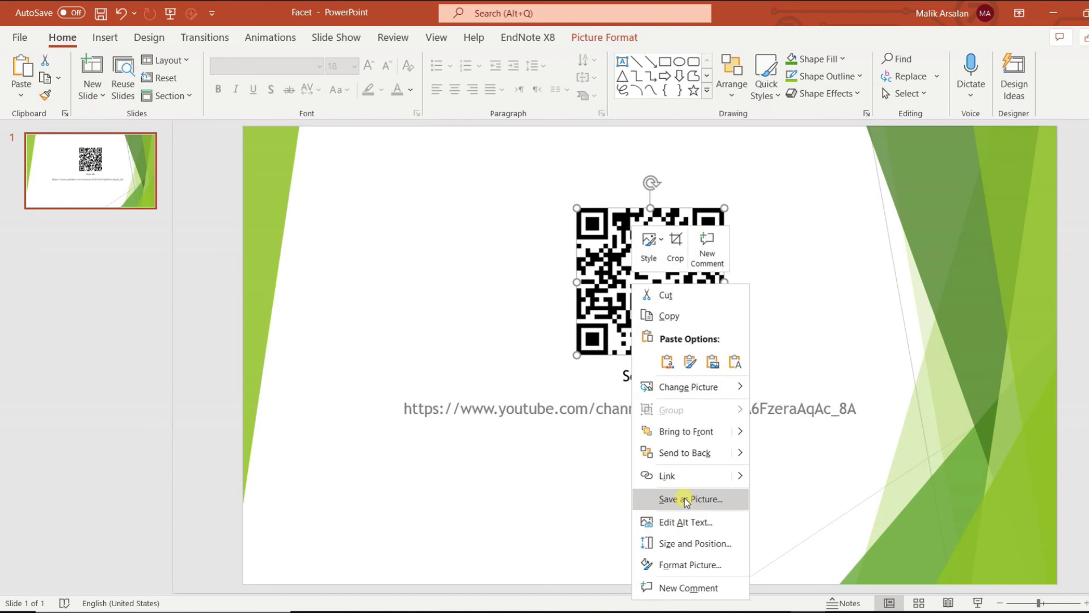
left_click(719, 500)
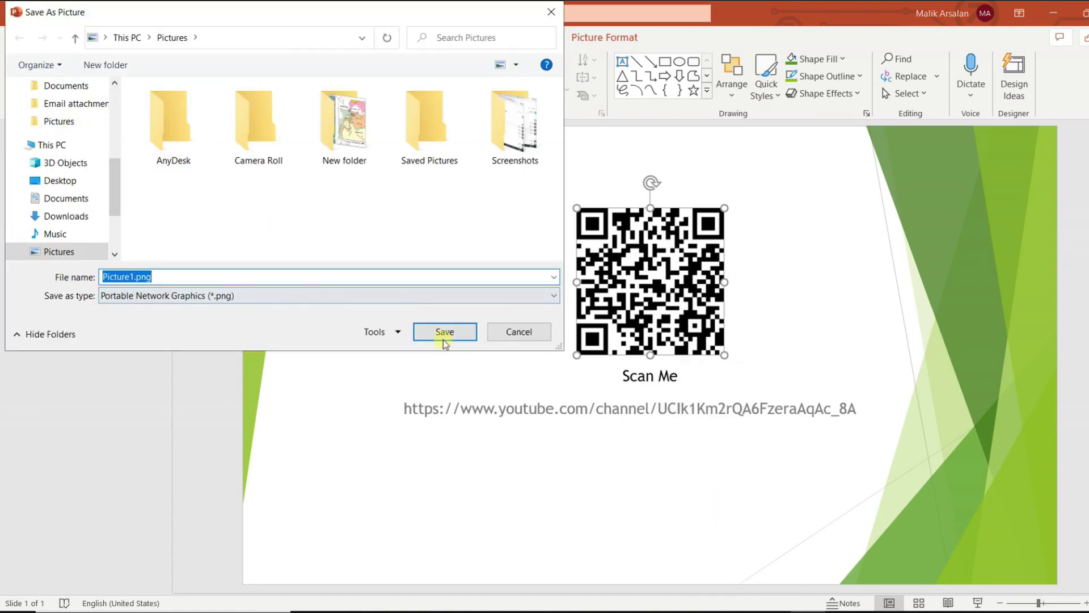
left_click(445, 332)
right_click(651, 294)
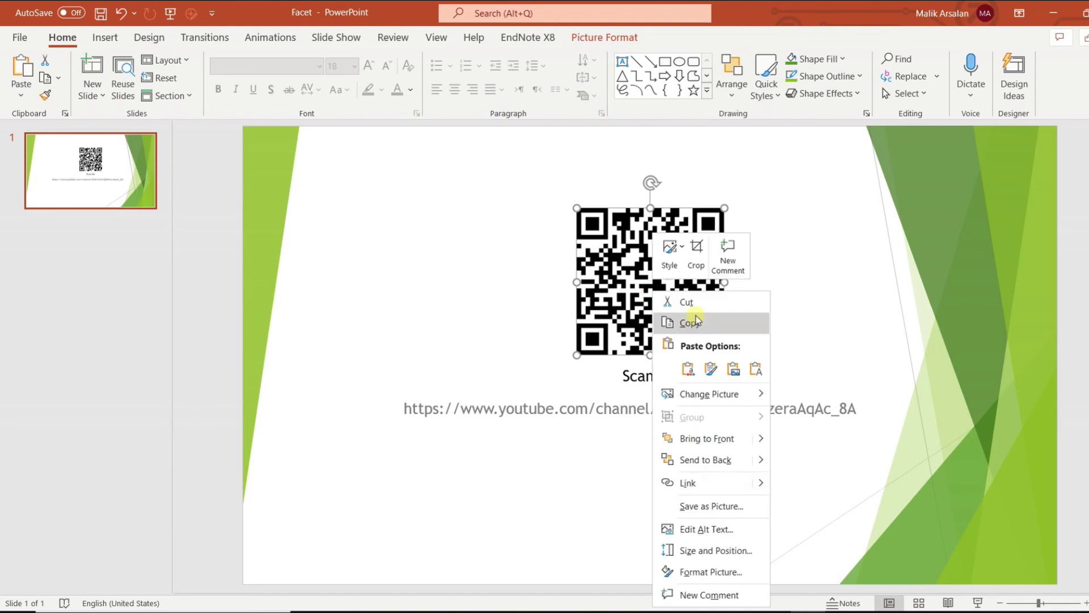
left_click(691, 322)
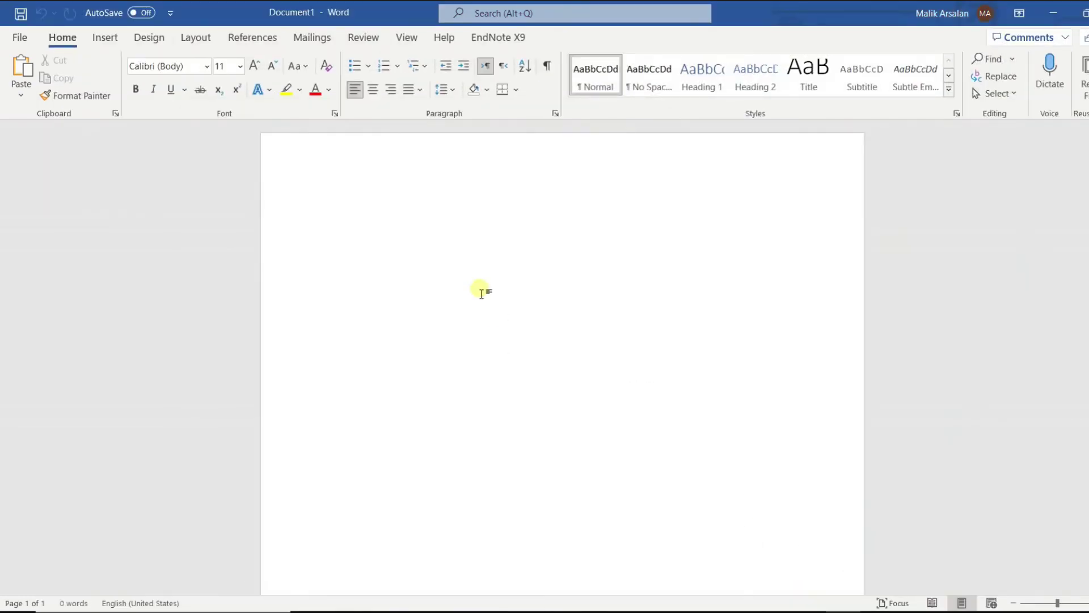
Paste the QR code into the Word document and open My Add-ins showing QR4Office.
key("ctrl+v")
left_click(476, 281)
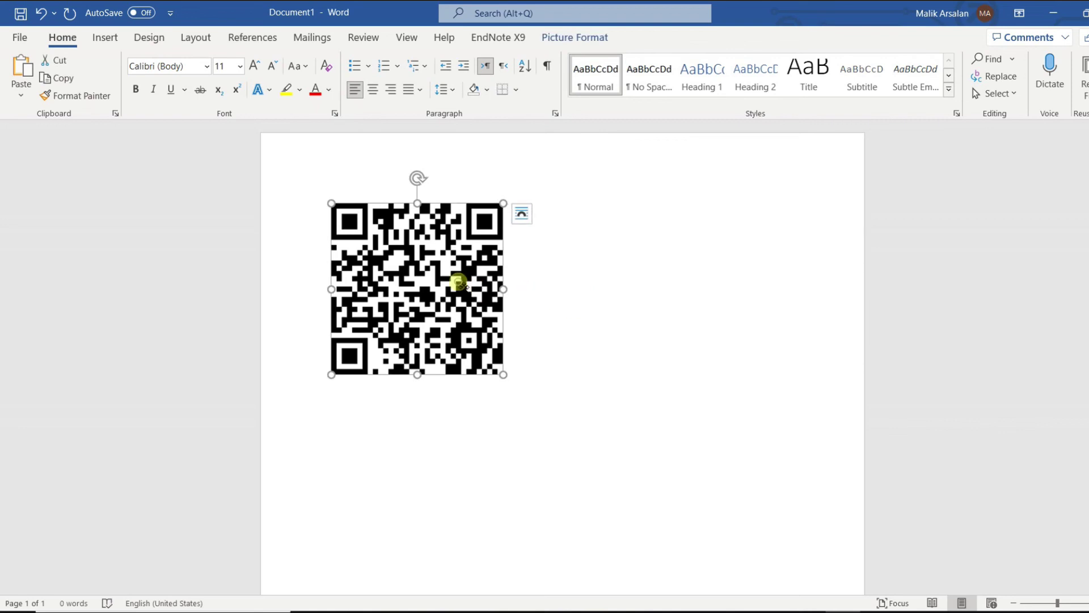
left_click(549, 289)
left_click(105, 37)
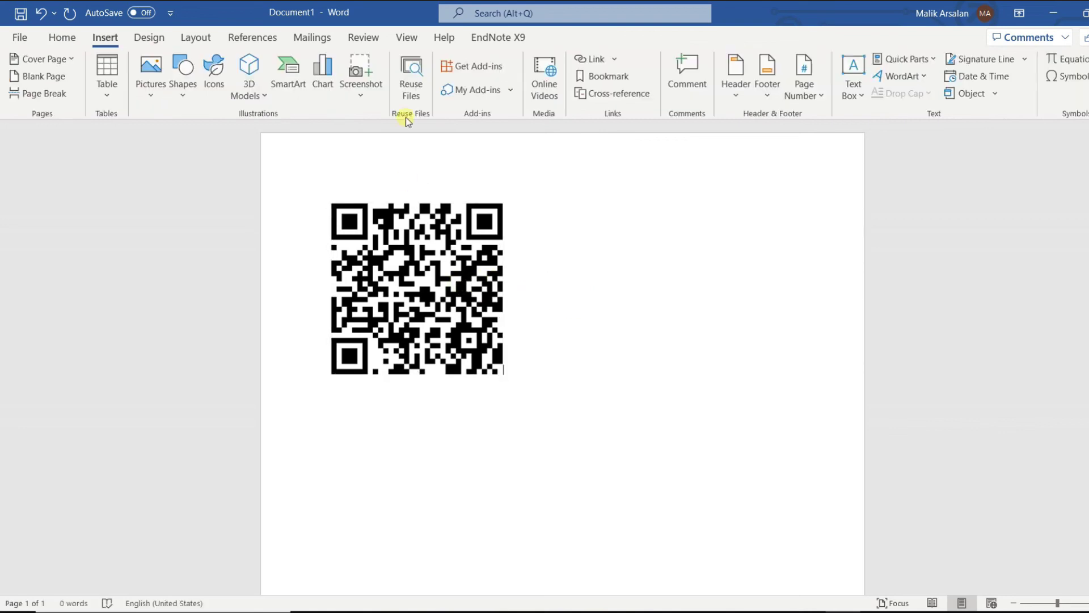
left_click(479, 89)
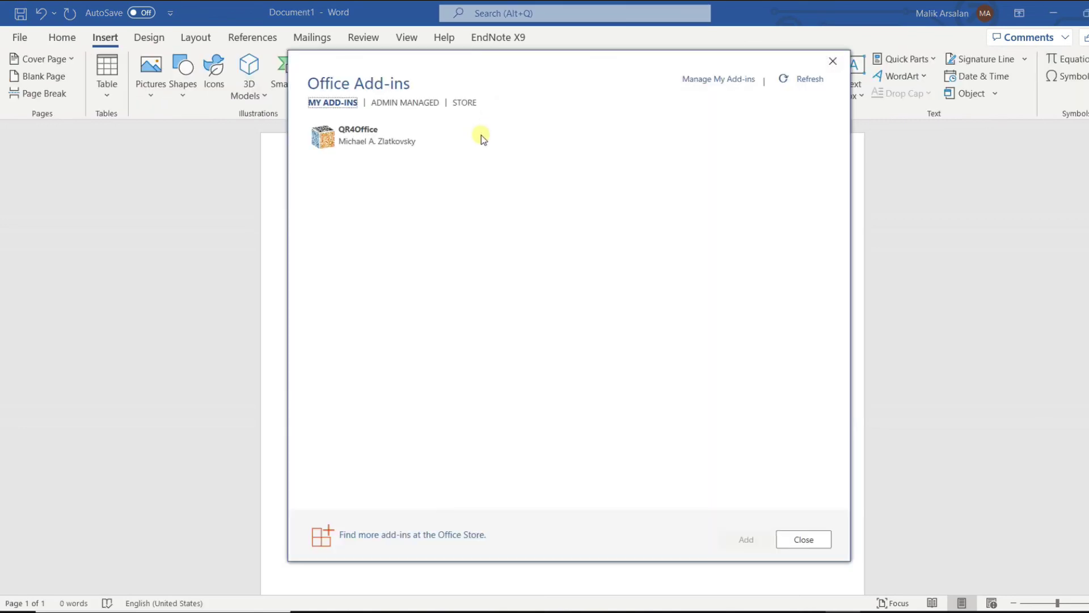
left_click(392, 144)
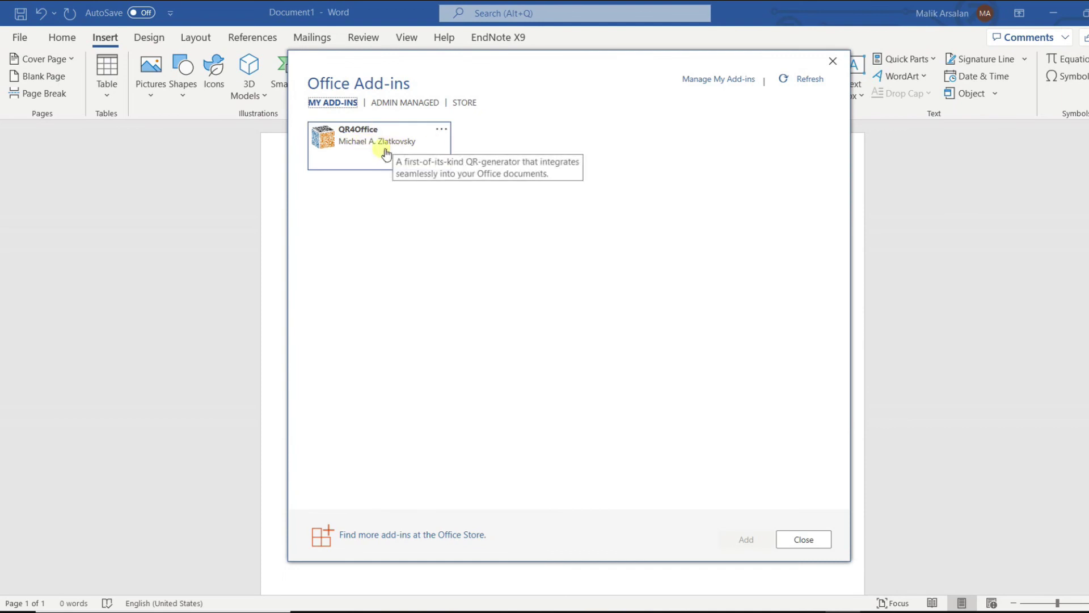